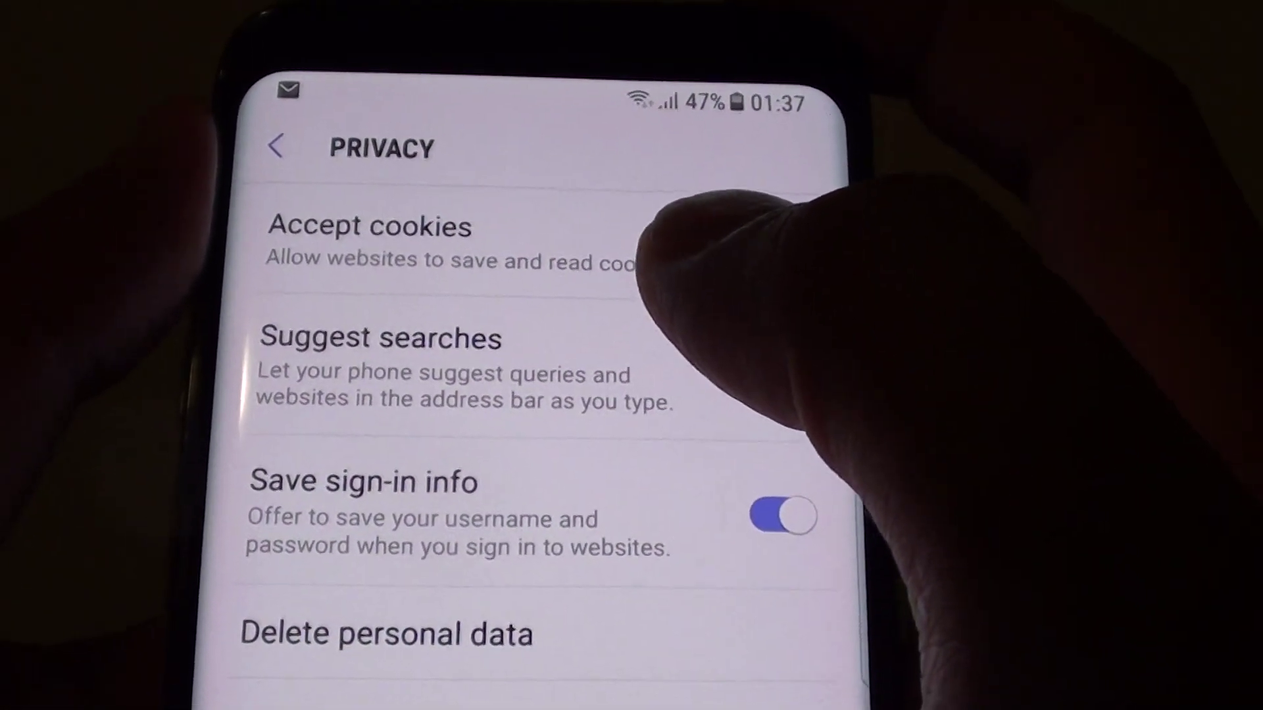
Switch on Suggest searches in the Privacy settings page.
{"action": "left_click", "coordinate": [782, 370]}
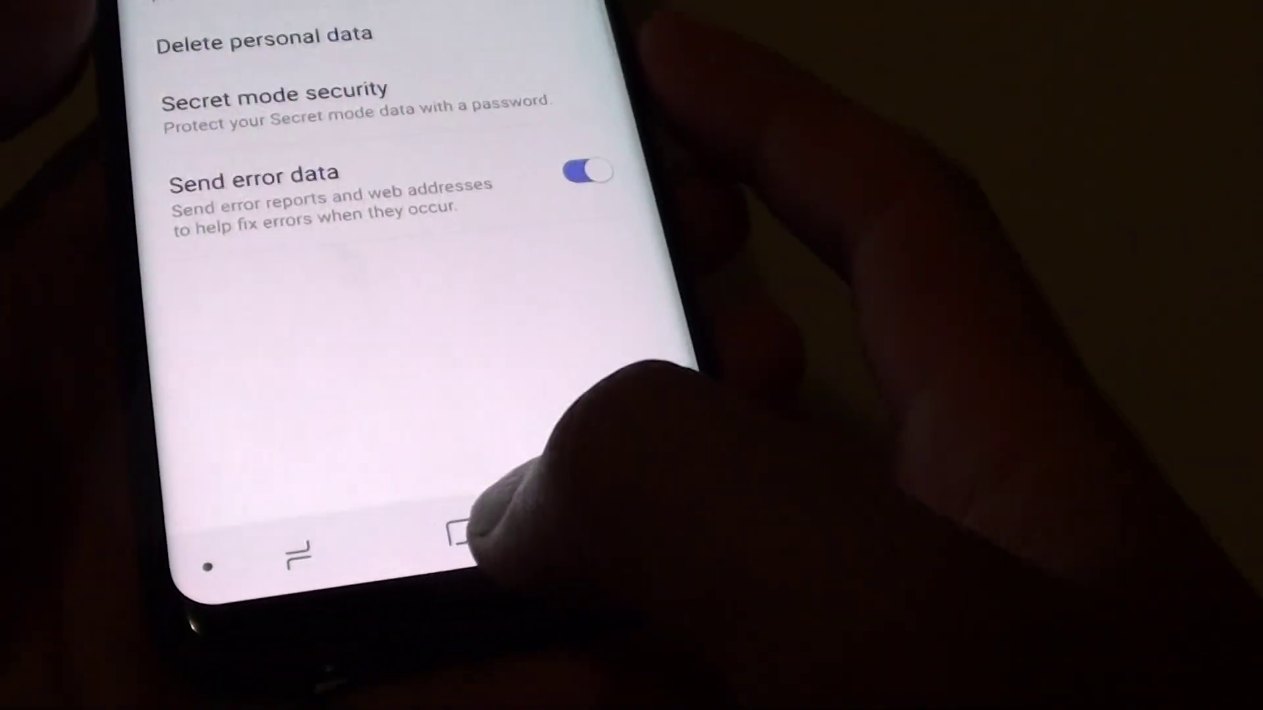
Go to the home screen and relaunch Samsung Internet from the dock.
{"action": "left_click", "coordinate": [455, 516]}
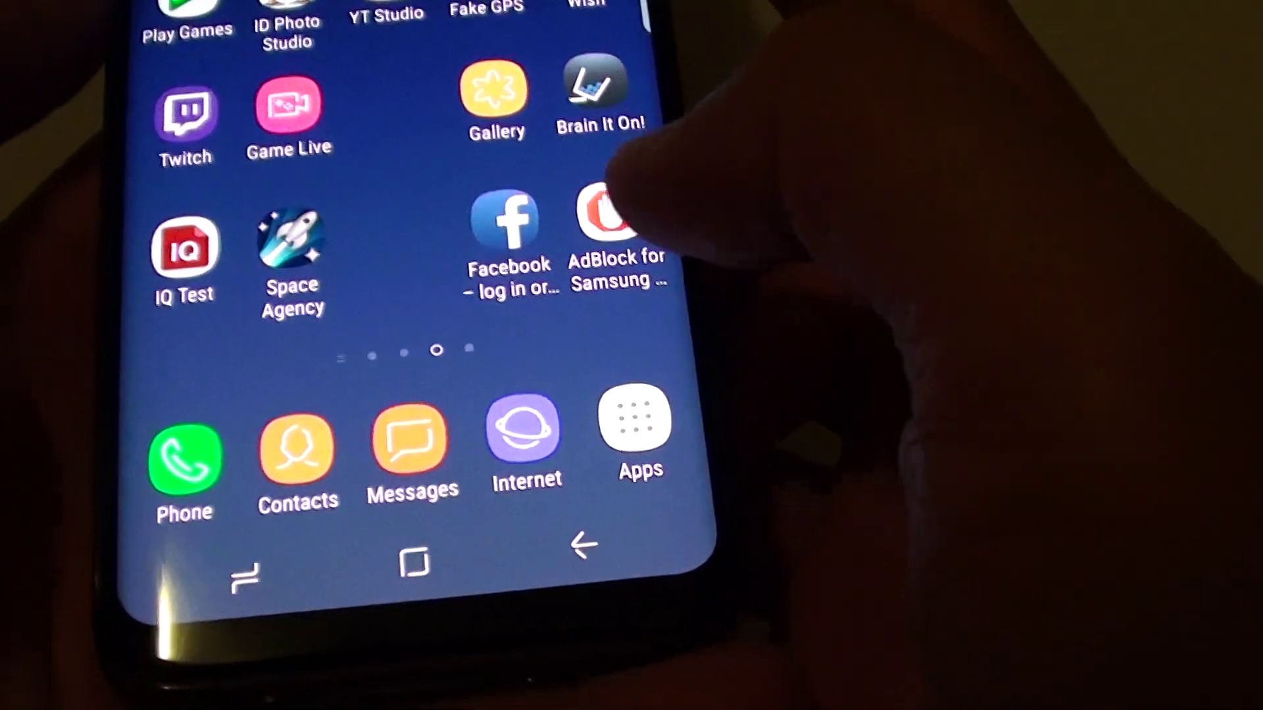
{"action": "left_click", "coordinate": [513, 435]}
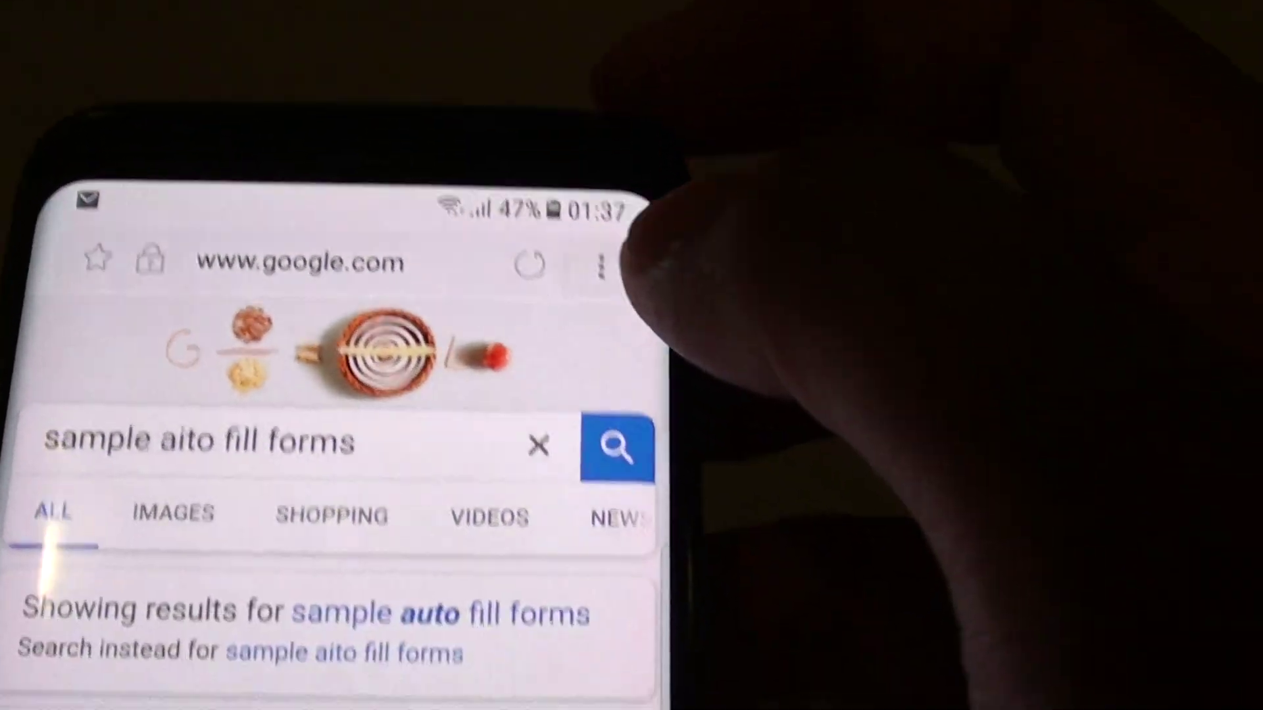
{"action": "left_click", "coordinate": [631, 198]}
{"action": "scroll", "coordinate": [287, 296], "scroll_direction": "down", "scroll_amount": 5}
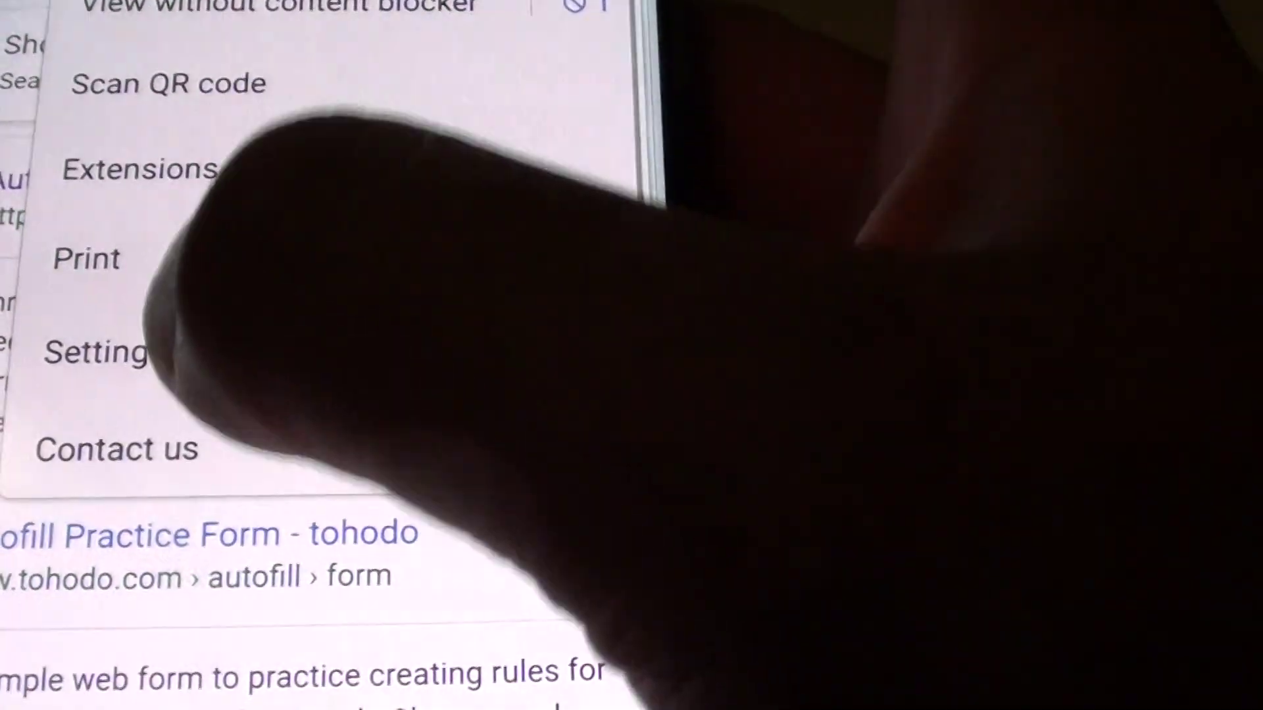
Go from the browser menu through Settings to the Privacy page.
{"action": "left_click", "coordinate": [99, 352]}
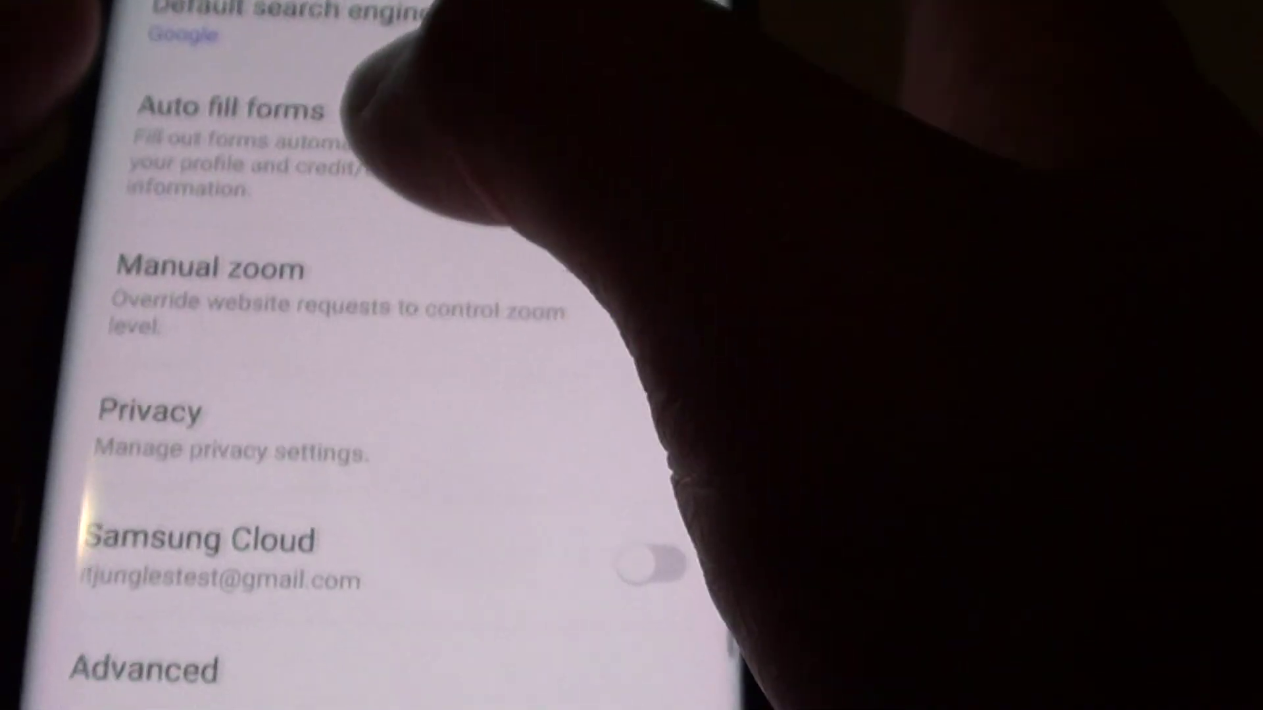
{"action": "left_click", "coordinate": [647, 310]}
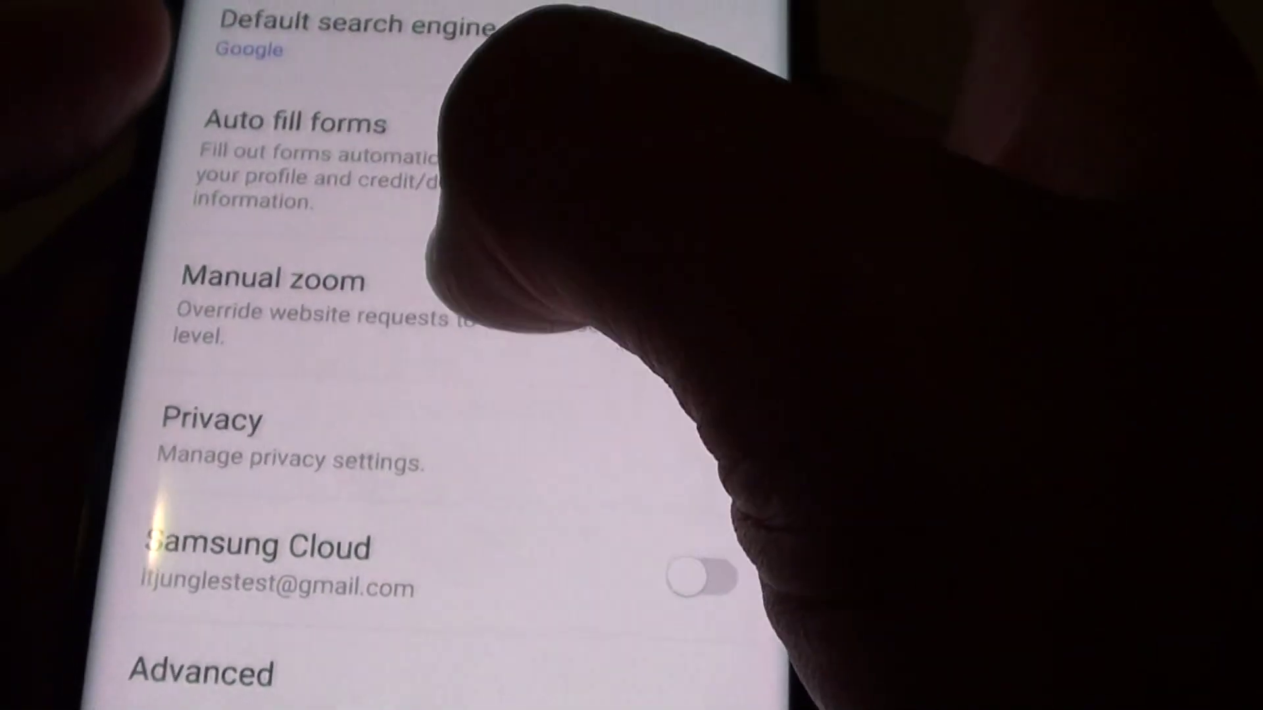
{"action": "left_click", "coordinate": [692, 60]}
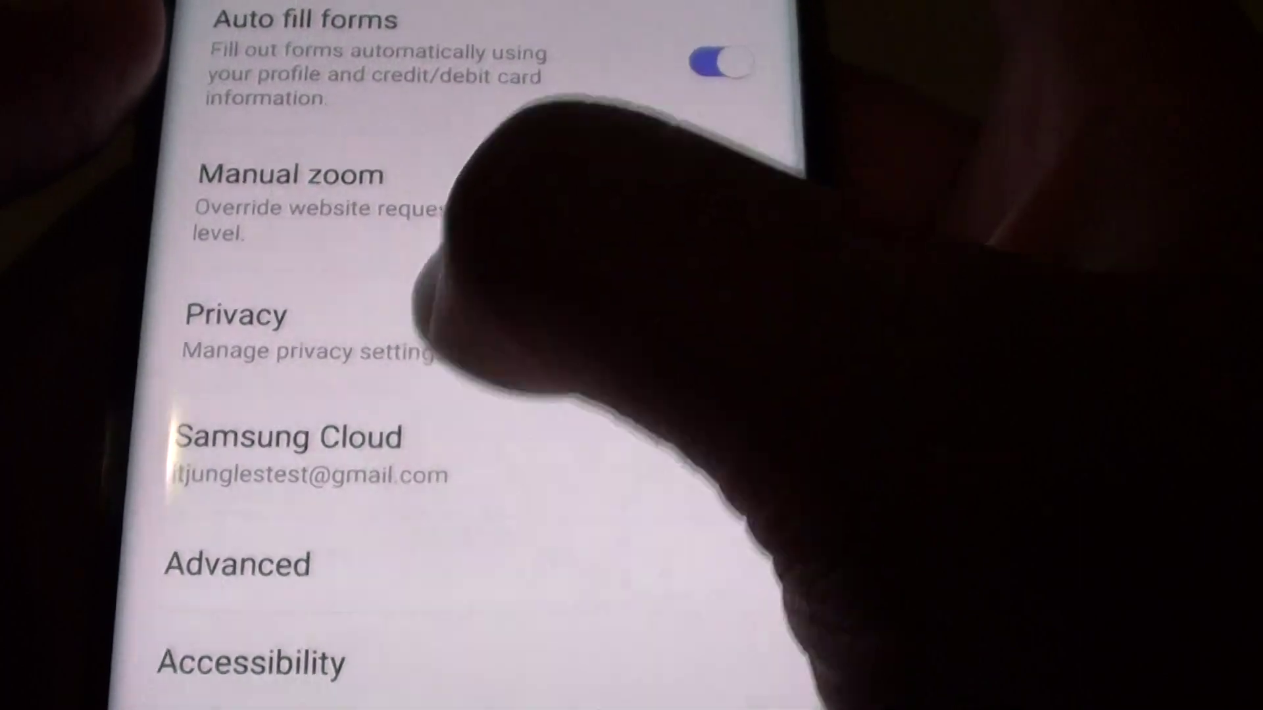
{"action": "left_click", "coordinate": [424, 311]}
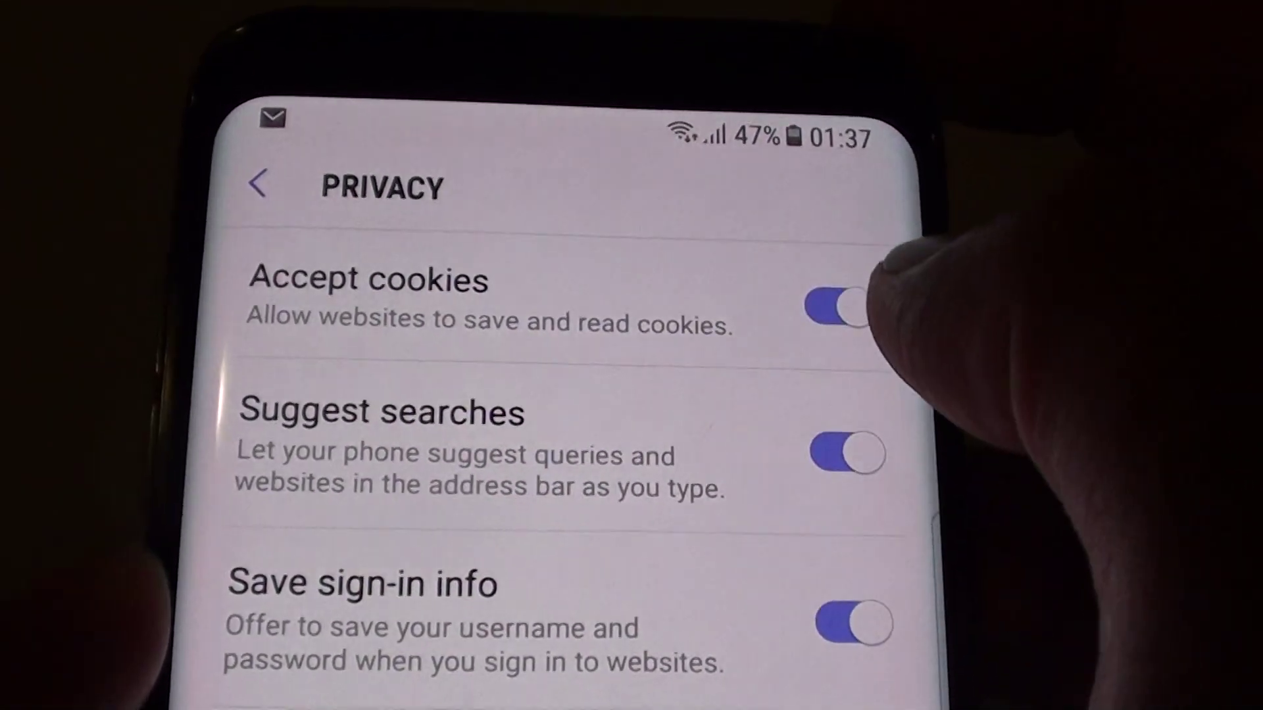
Switch off Accept cookies, then go back to the phone's home screen.
{"action": "left_click", "coordinate": [840, 310]}
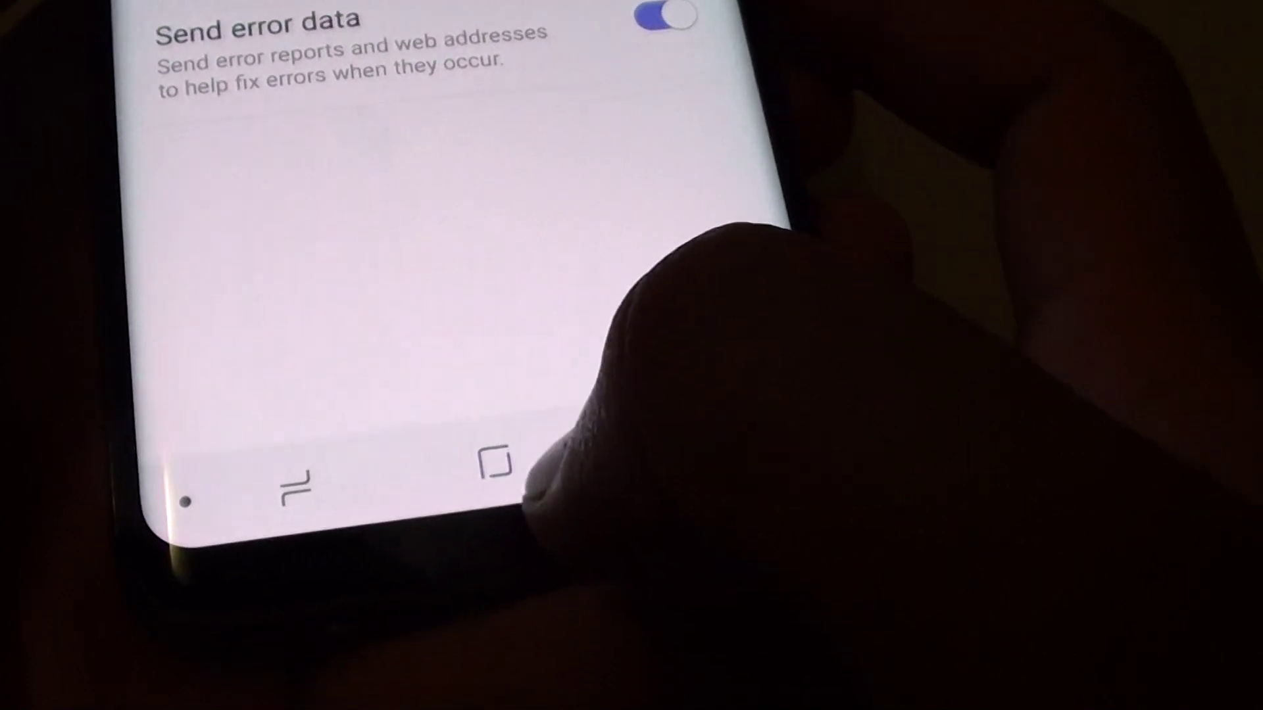
{"action": "left_click", "coordinate": [495, 461]}
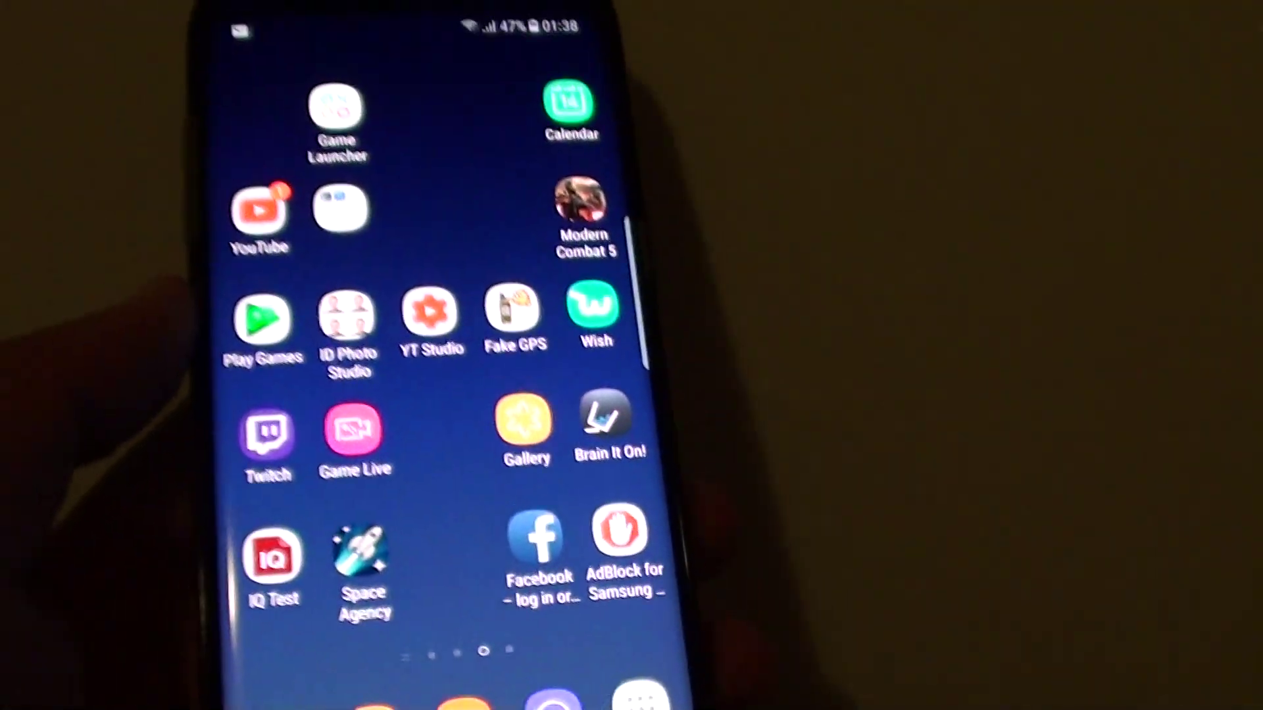